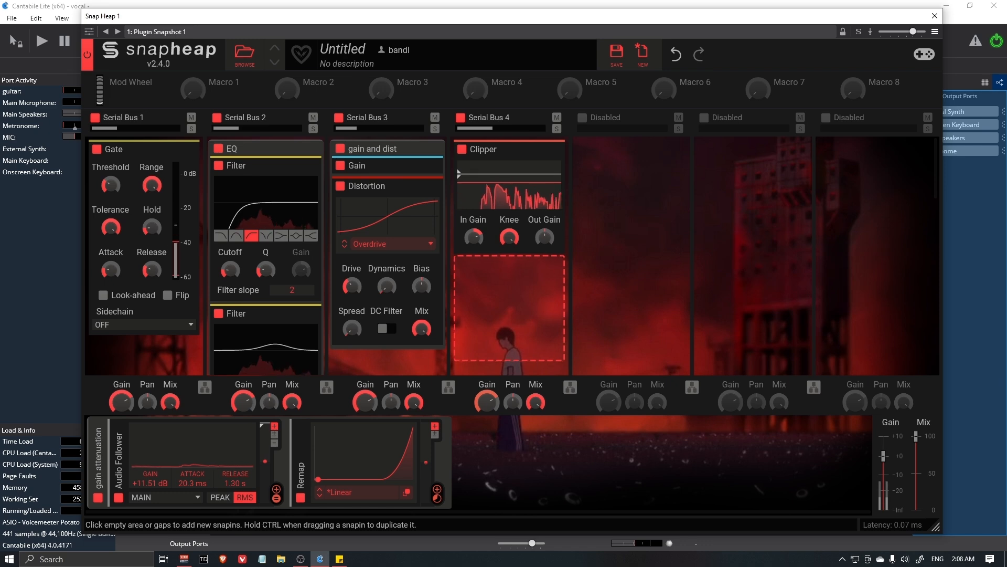
Step: Collapse the Gate snapin in Serial Bus 1 and reposition the Snap Heap window over Cantabile
scroll(268, 342, down, 3)
scroll(388, 251, up, 3)
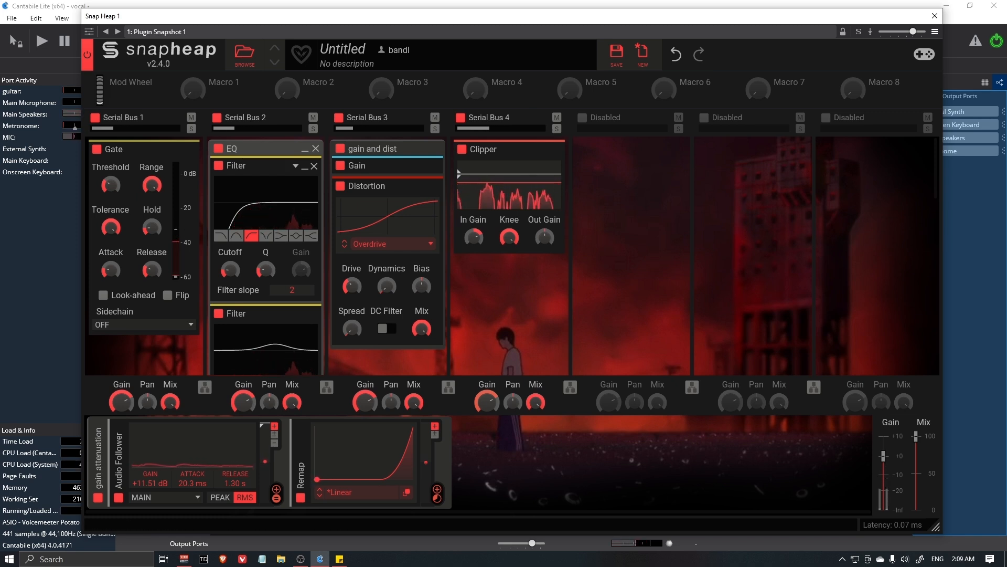
click(183, 150)
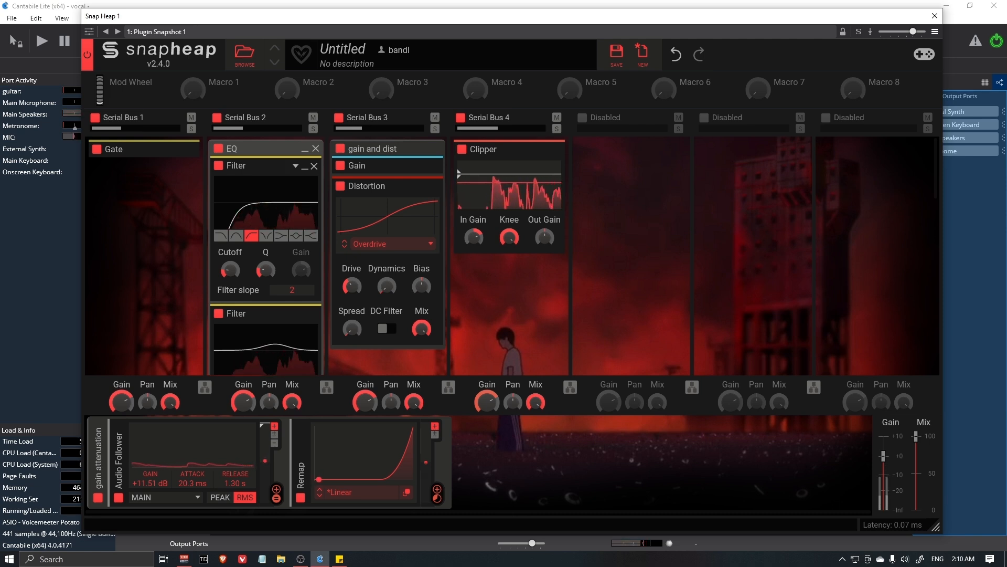
mouse_move(475, 18)
mouse_down()
mouse_move(534, 23)
mouse_move(508, 13)
mouse_move(539, 6)
mouse_up()
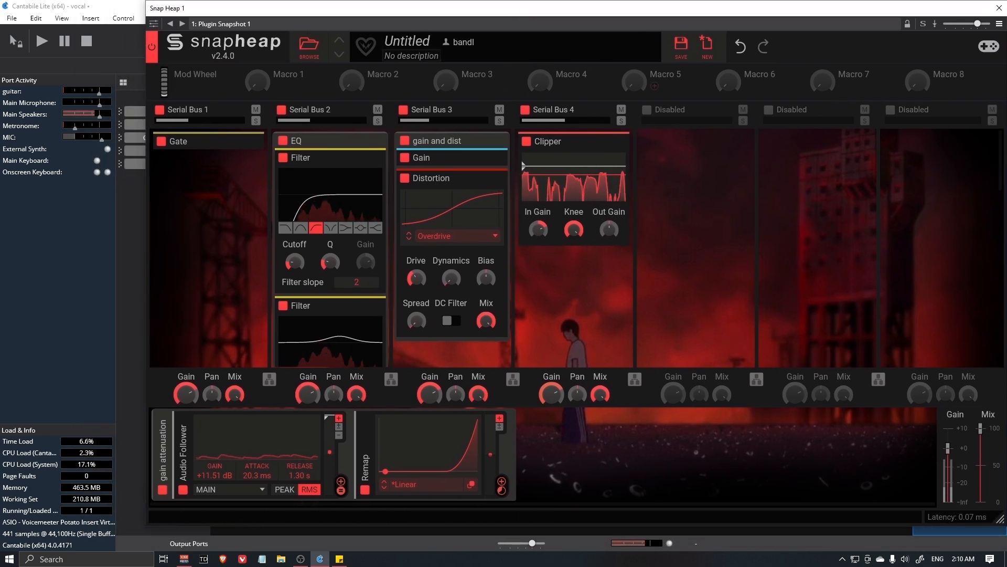
mouse_move(605, 14)
mouse_down()
mouse_move(556, 22)
mouse_move(569, 11)
mouse_move(553, 26)
mouse_move(526, 13)
mouse_up()
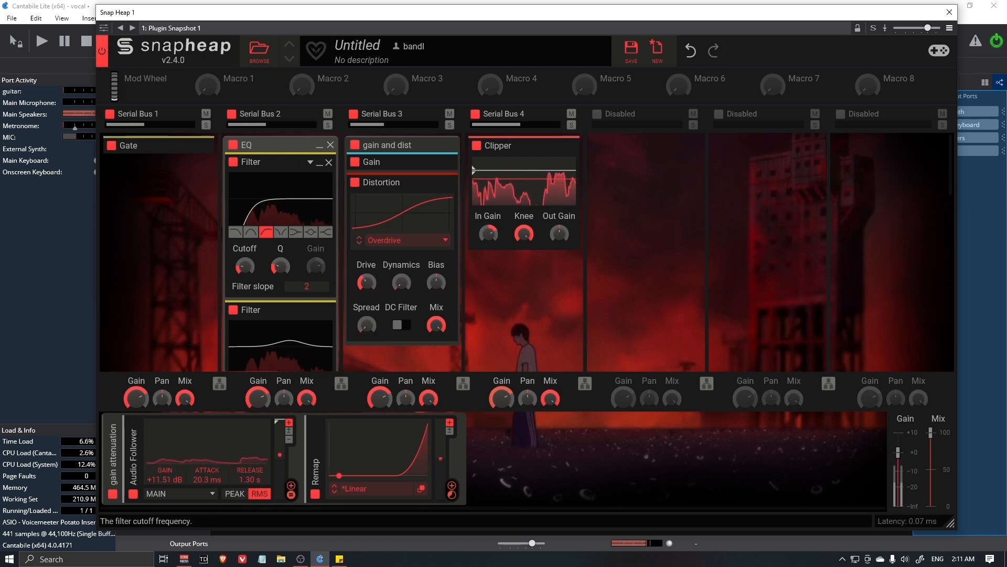
Step: Raise the cutoff of the EQ group's first filter and lower it back to its starting position
mouse_move(245, 267)
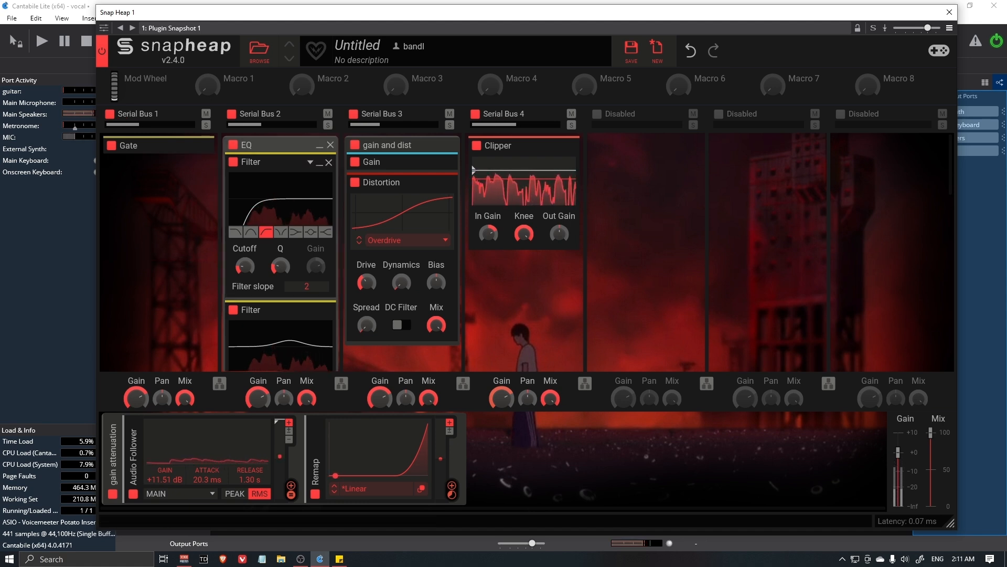
drag(245, 267, 245, 253)
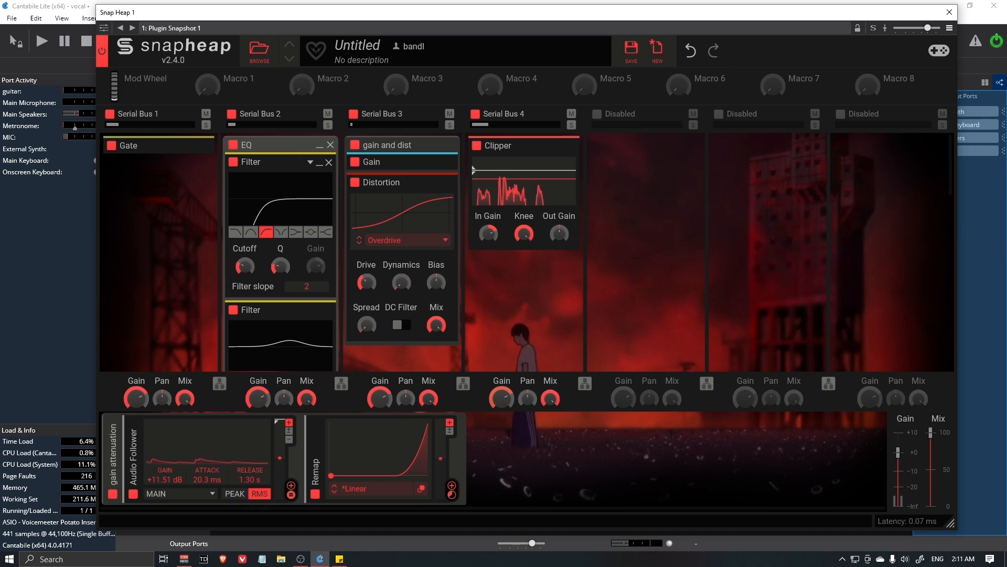
drag(245, 266, 245, 277)
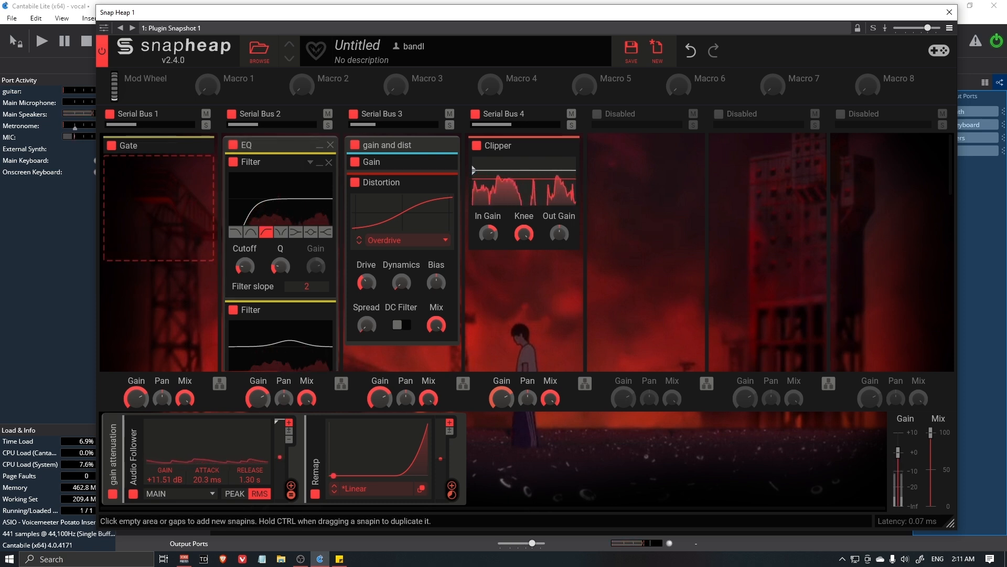
Step: Examine the curves and settings of the second and third filters in the EQ group
scroll(158, 210, down, 2)
scroll(157, 210, up, 2)
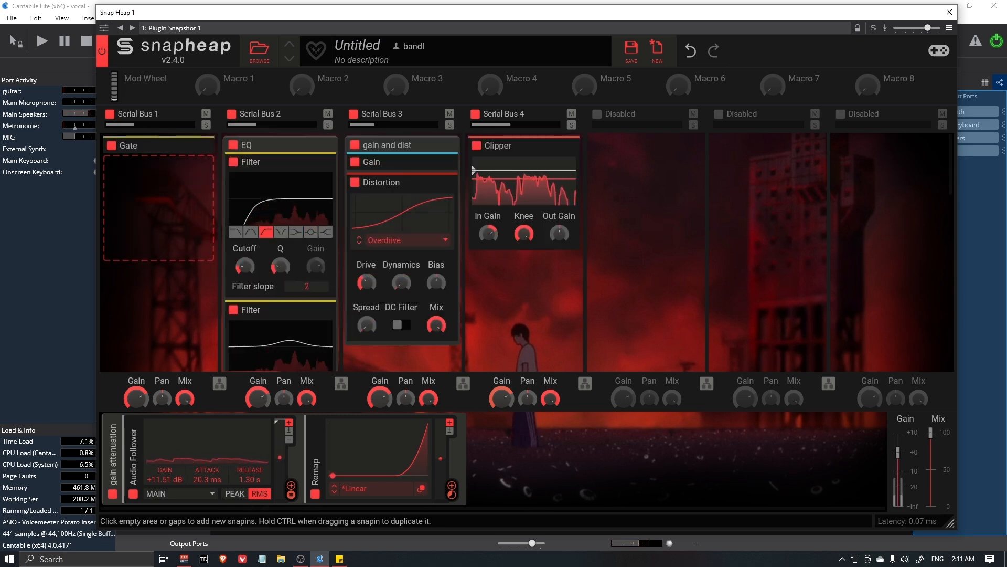
scroll(281, 236, down, 4)
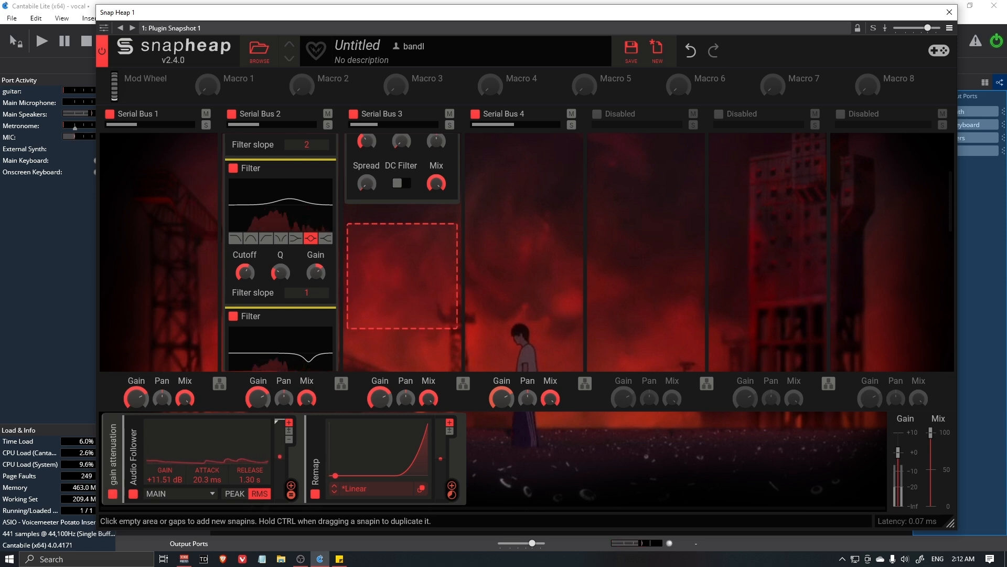
scroll(281, 252, up, 3)
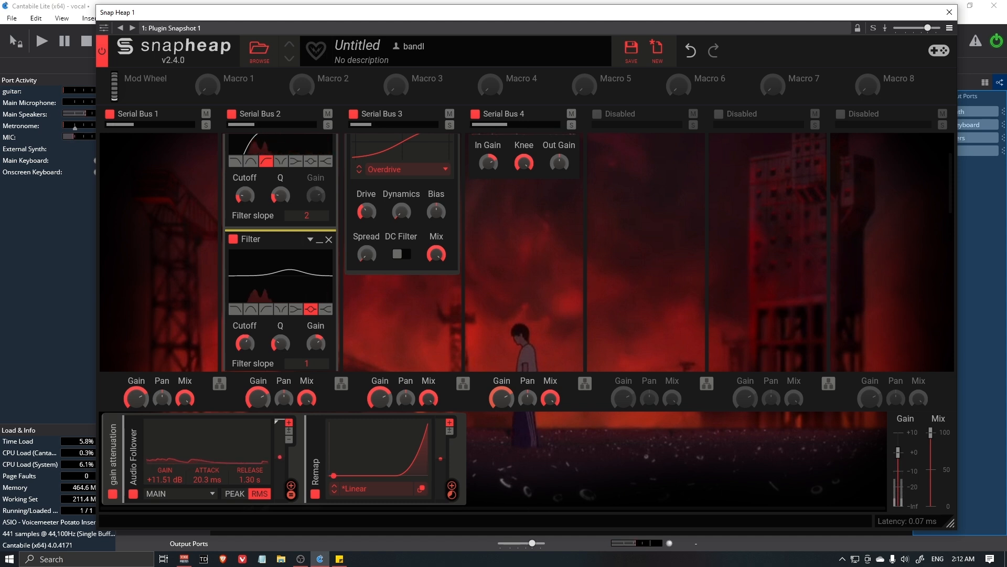
mouse_move(245, 343)
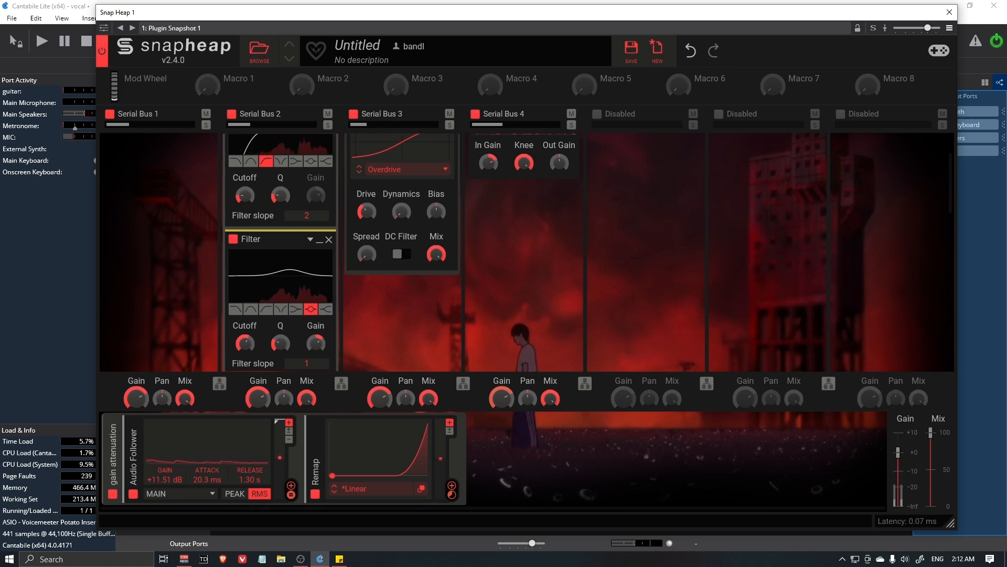
scroll(280, 252, down, 3)
scroll(294, 275, down, 1)
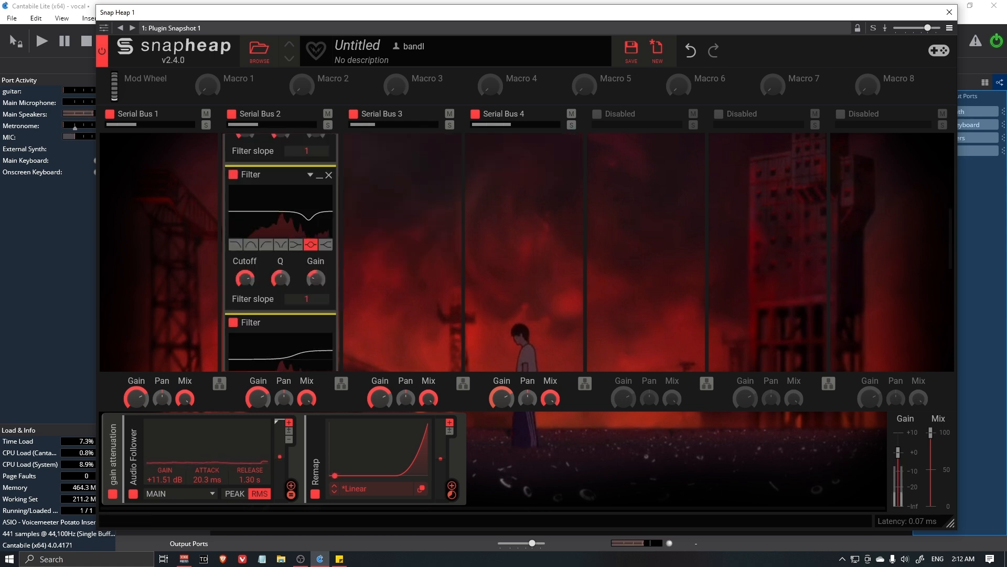
scroll(362, 275, up, 2)
scroll(362, 276, up, 1)
scroll(362, 275, down, 1)
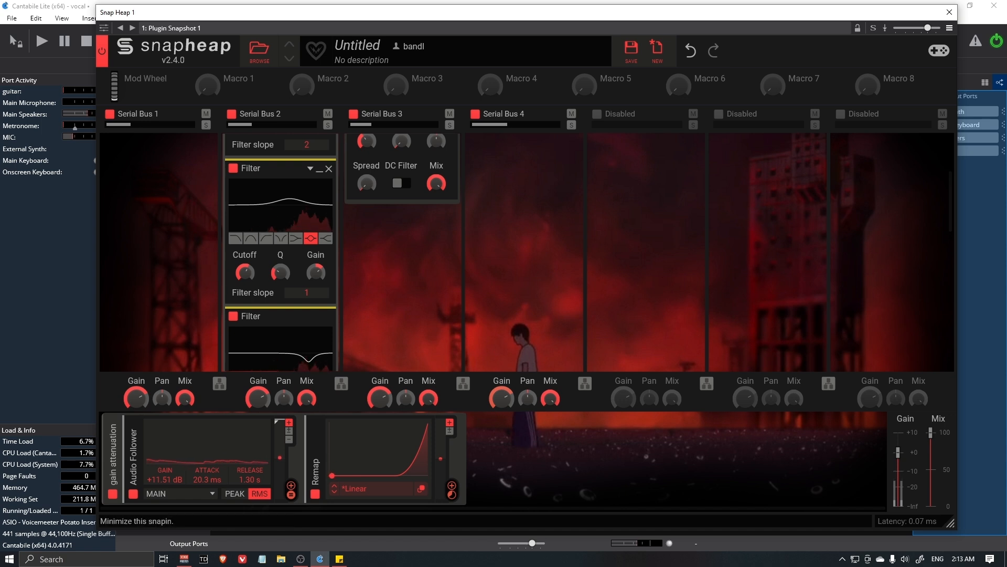
Step: Collapse the second and third filters in the EQ group
click(320, 170)
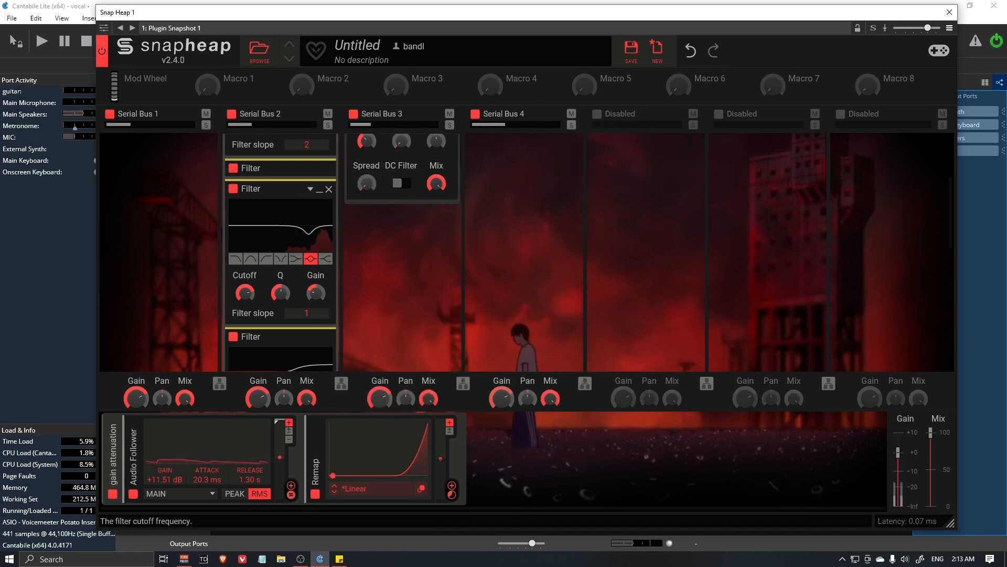
mouse_move(245, 292)
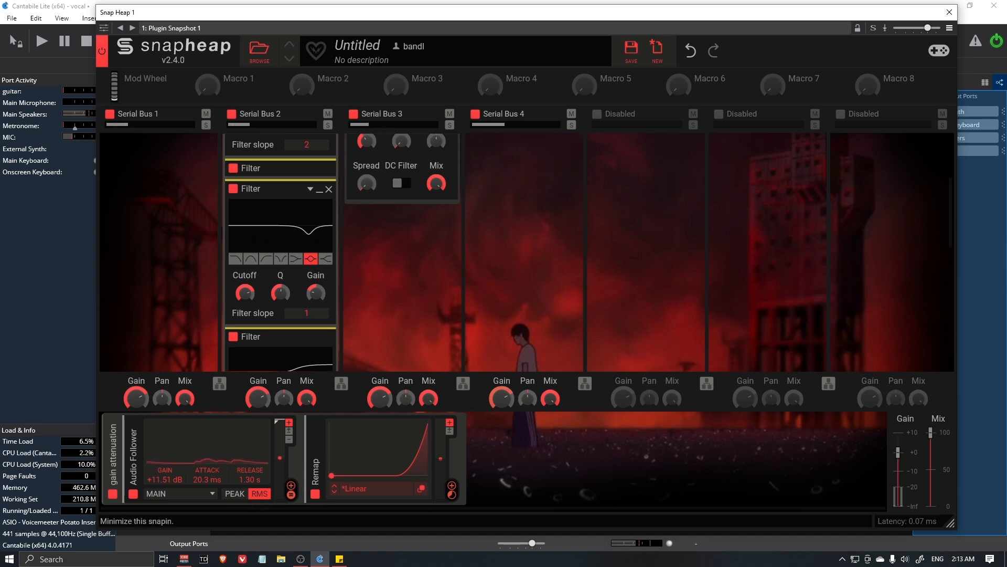
click(319, 189)
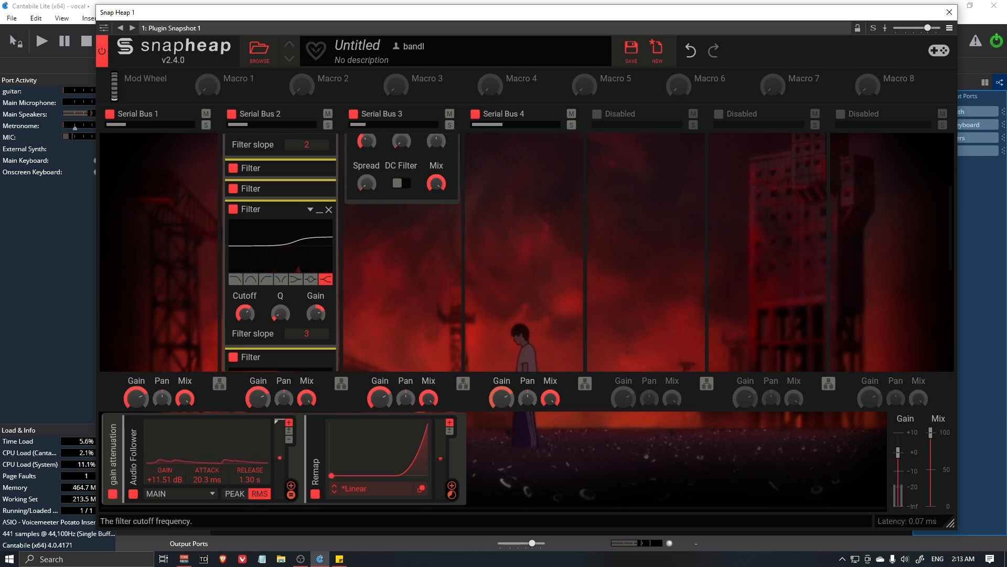
Step: Review the EQ group's remaining filters down to the Nonlinear Filter and collapse the EQ group
scroll(402, 234, down, 1)
scroll(402, 233, up, 1)
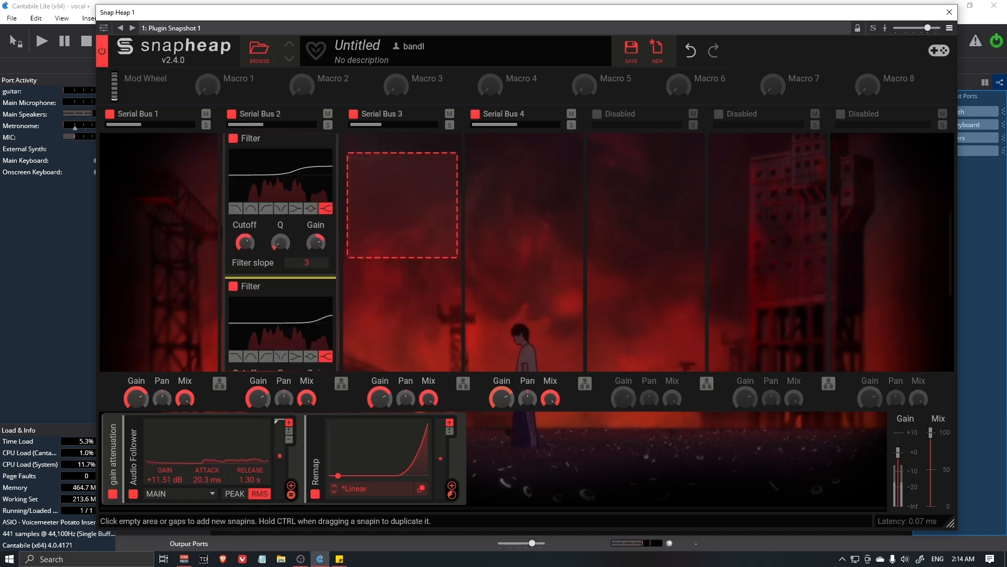
scroll(402, 233, down, 2)
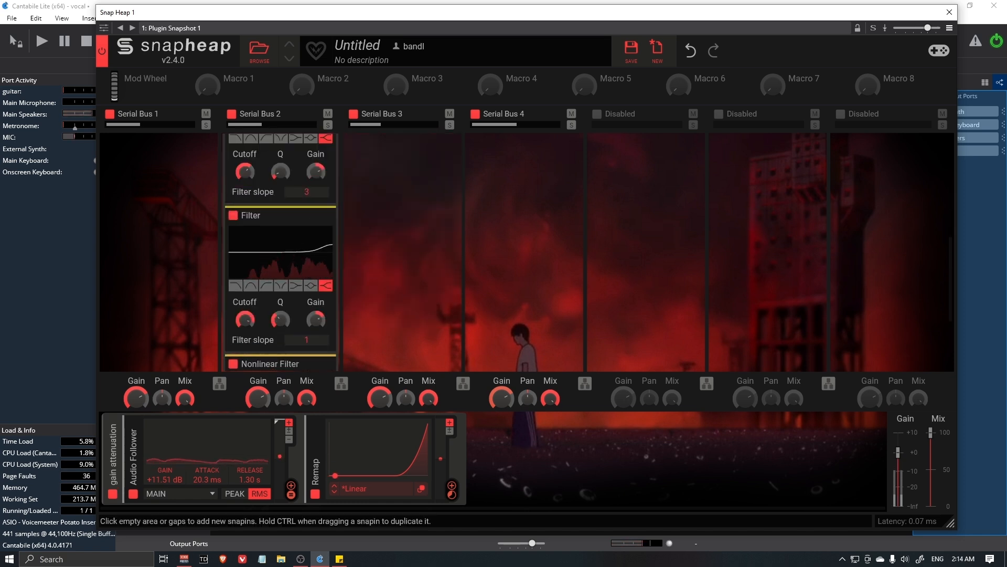
scroll(401, 234, down, 2)
scroll(402, 233, up, 1)
click(320, 299)
scroll(368, 283, down, 2)
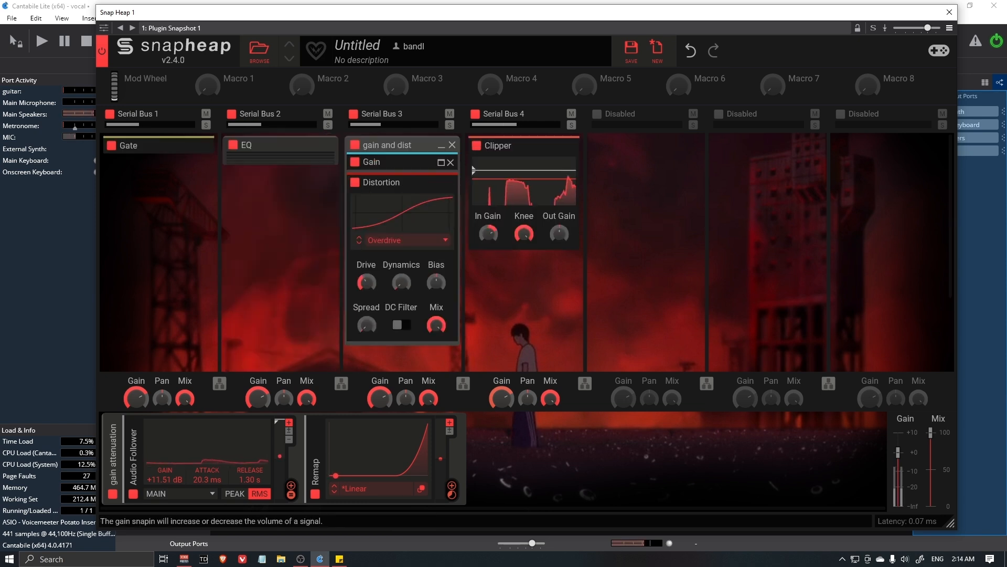
Step: Expand the Gain snapin in the gain and dist group and examine it together with the Distortion settings
click(442, 163)
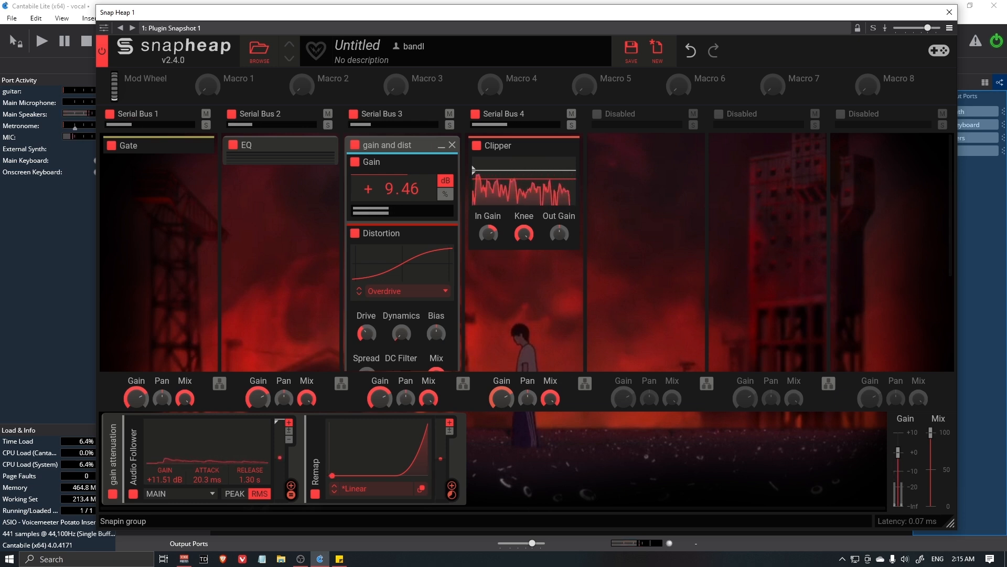
click(441, 146)
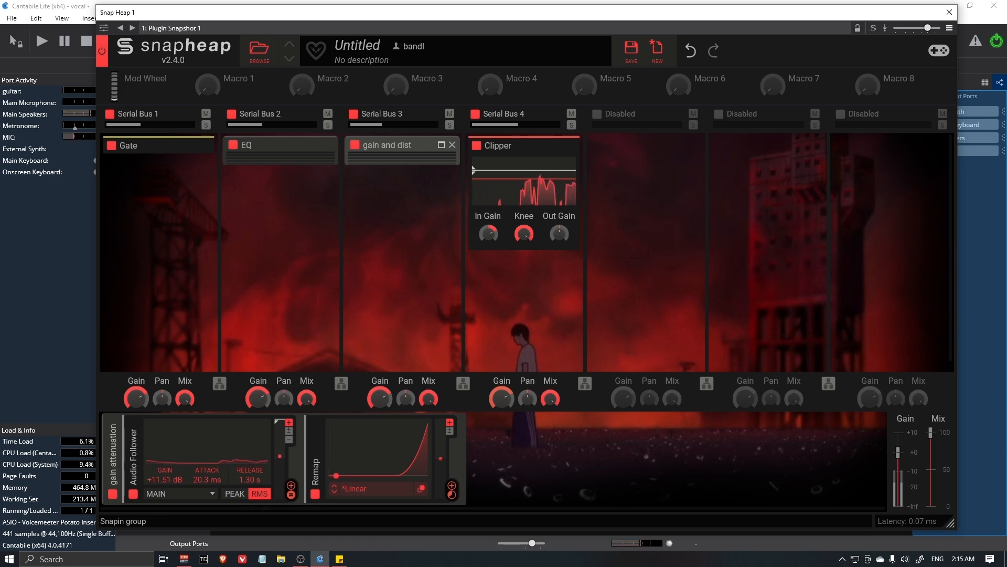
click(441, 144)
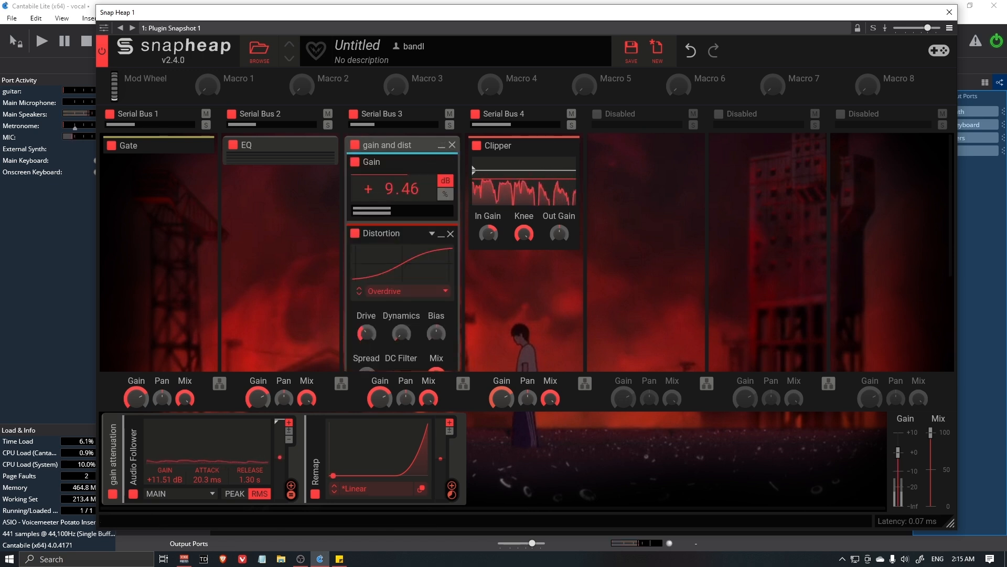
scroll(402, 236, down, 2)
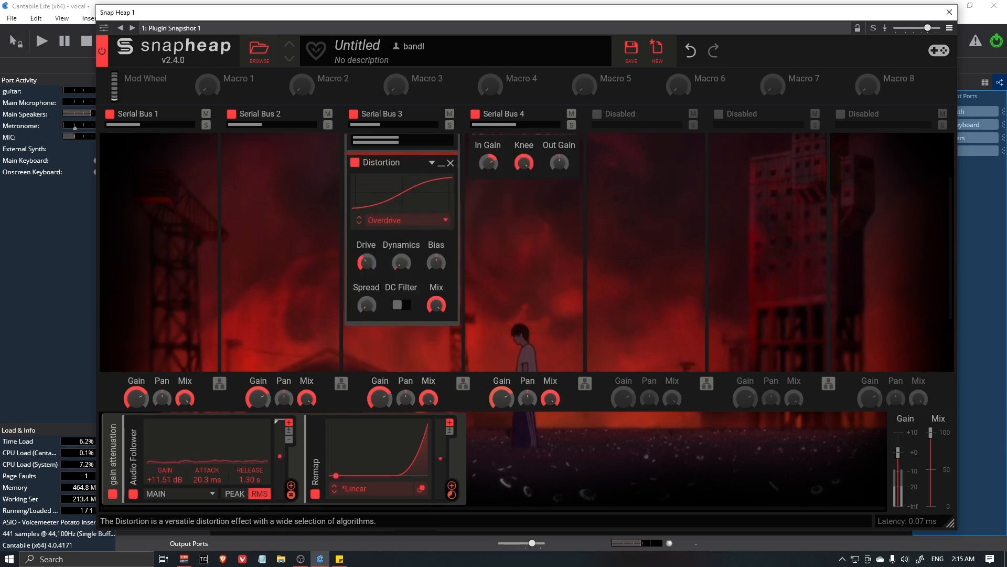
scroll(402, 236, up, 2)
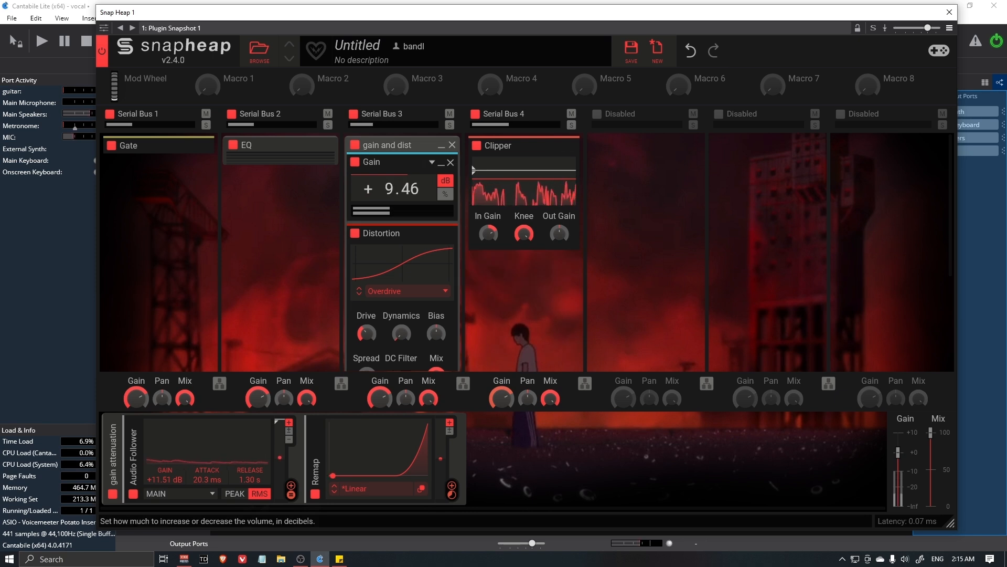
scroll(402, 262, down, 2)
scroll(507, 283, up, 2)
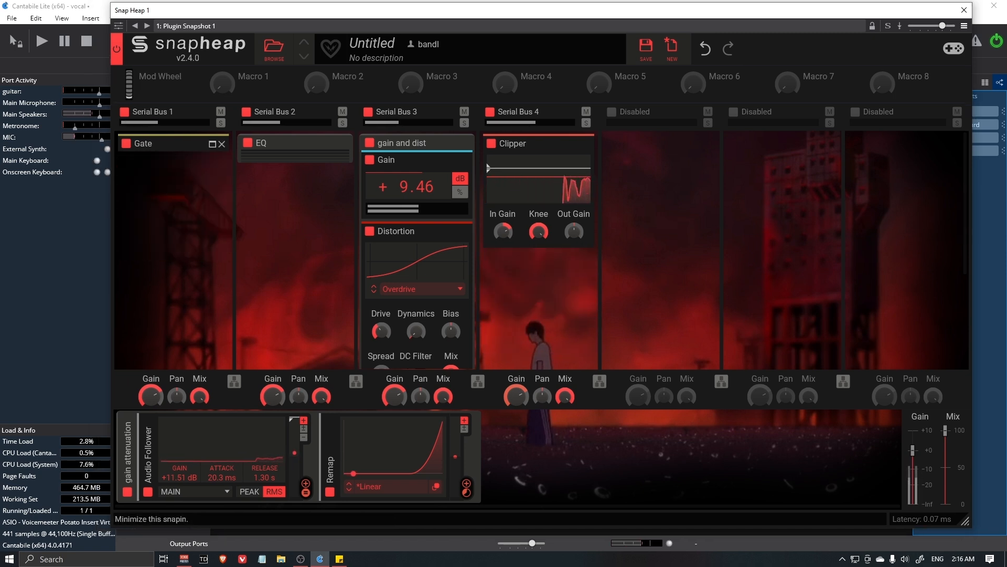
Step: Expand the Gate snapin and the EQ group and review the whole chain across the serial buses
click(210, 142)
click(334, 142)
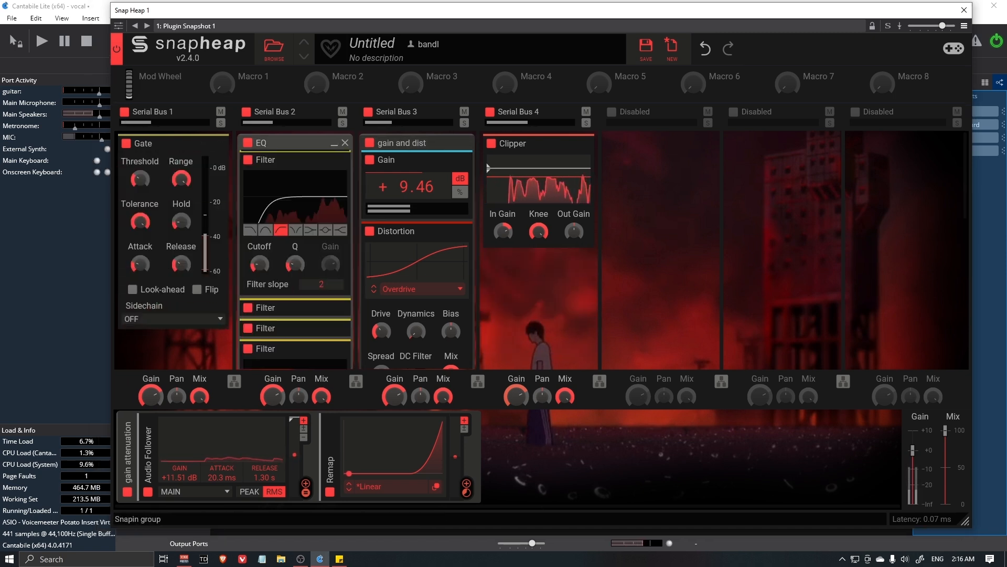
scroll(181, 241, down, 3)
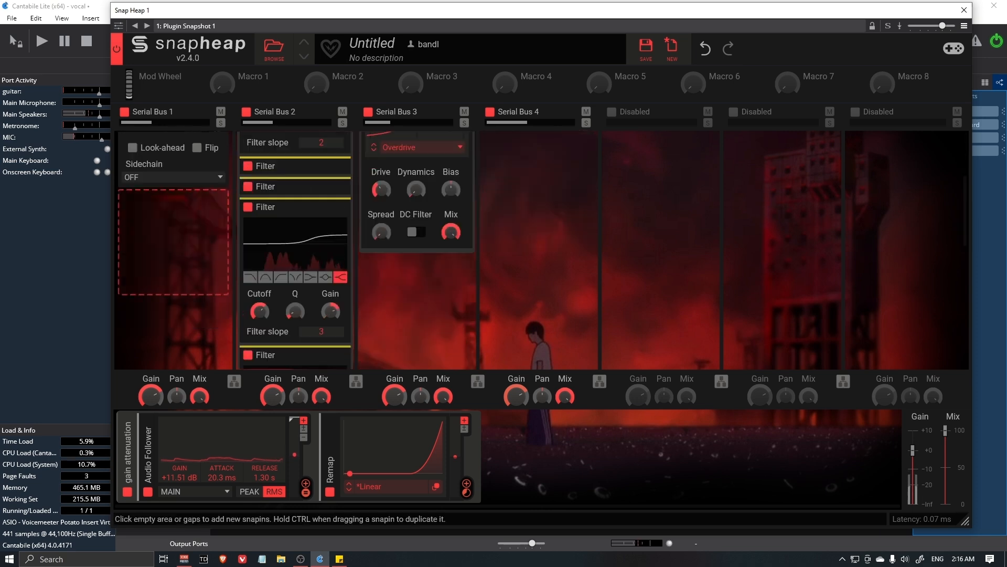
scroll(181, 241, up, 3)
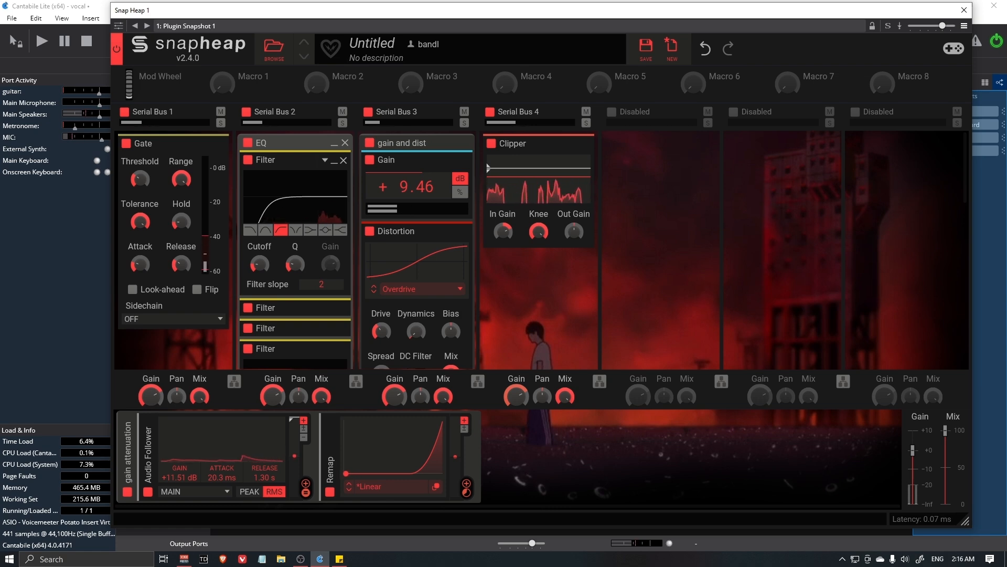
scroll(357, 252, down, 3)
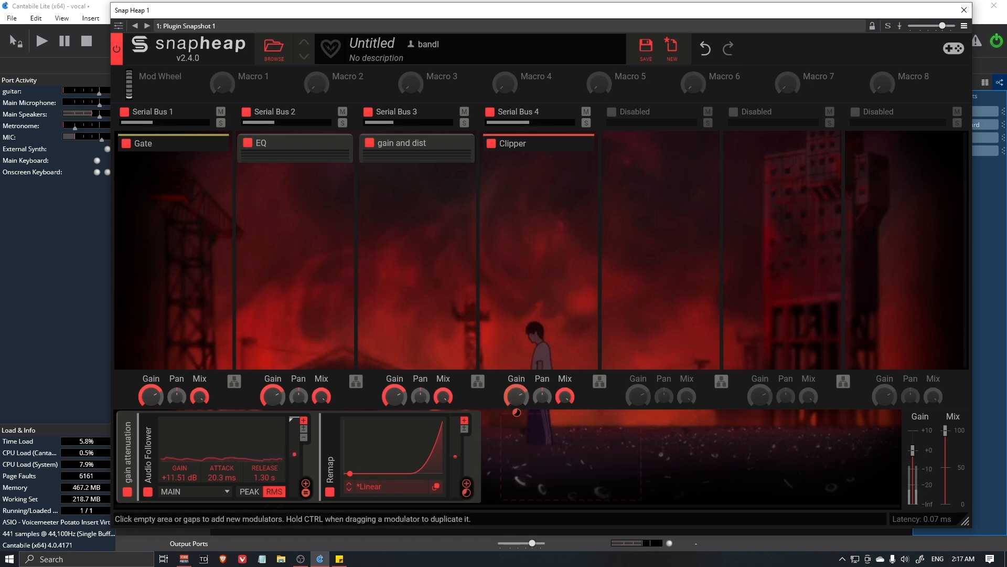
Step: Set the Audio Follower modulator's gain to +18.93 dB and reposition the Snap Heap window
drag(179, 477, 180, 466)
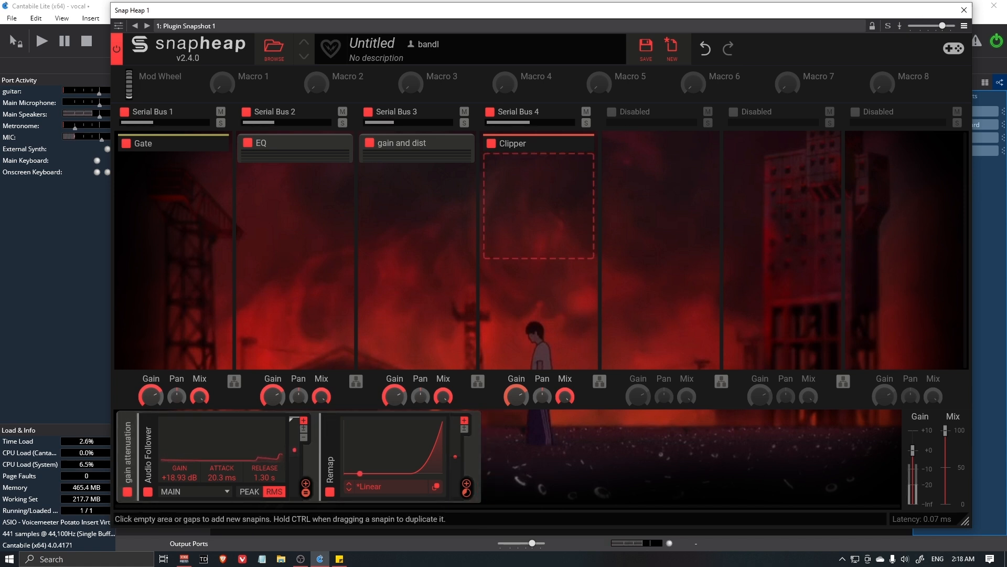
drag(439, 13, 416, 19)
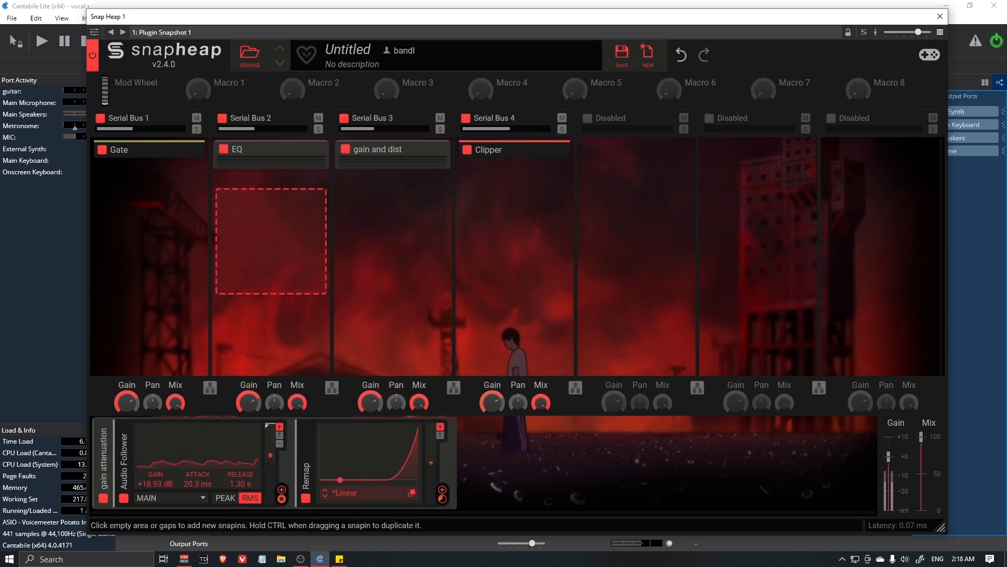
Step: Expand the EQ and the gain and dist groups for a look at their contents and collapse both again
click(310, 149)
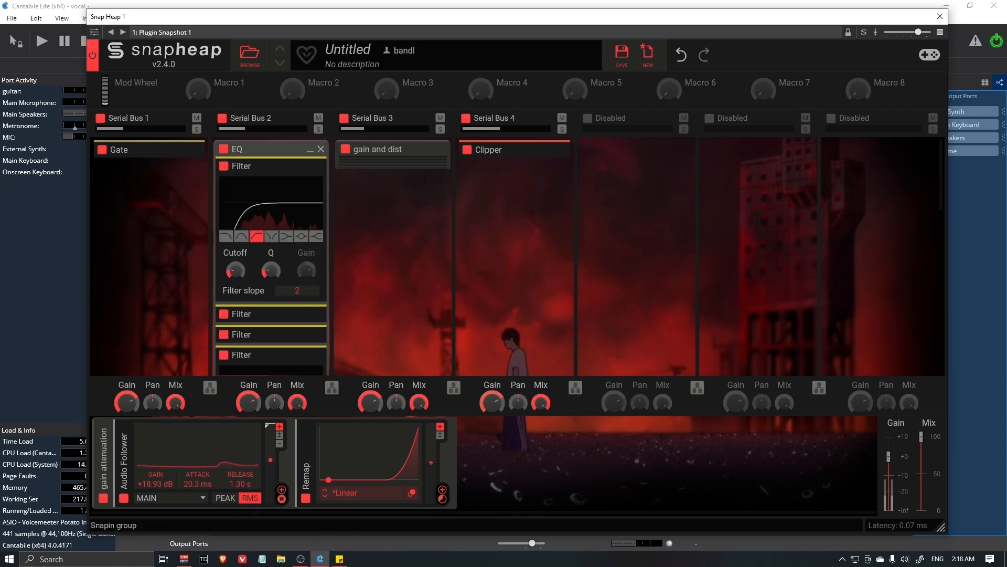
click(432, 149)
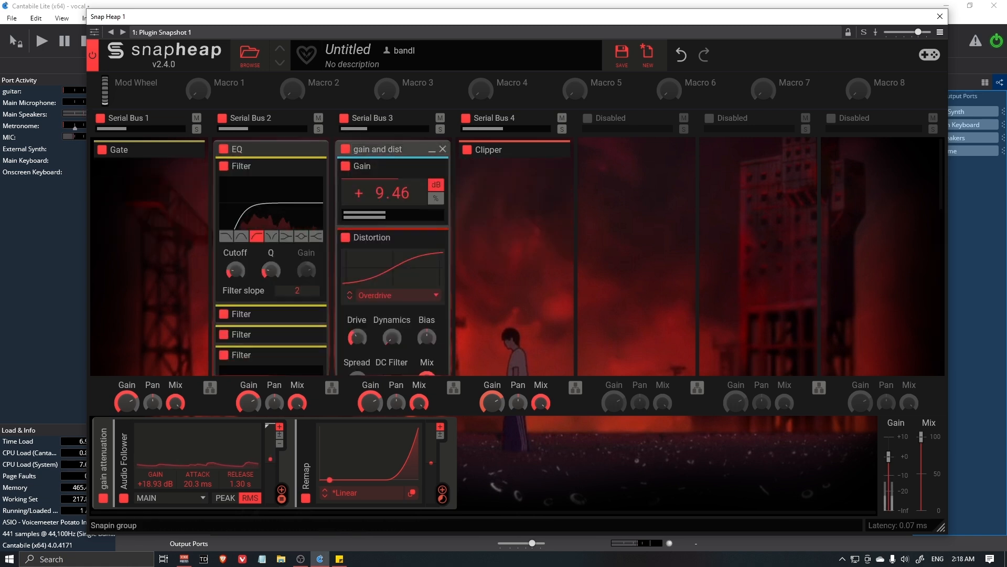
click(431, 149)
click(310, 149)
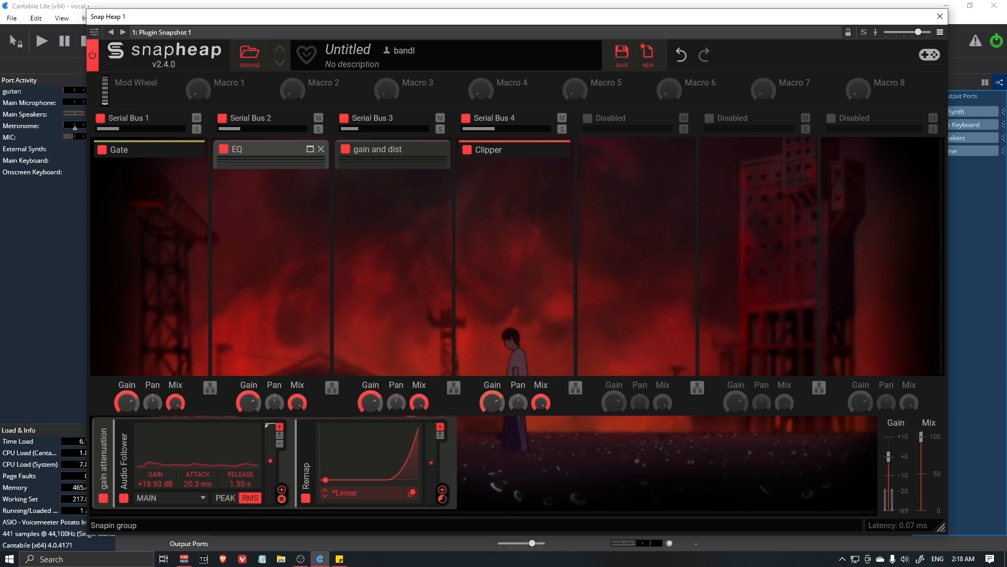